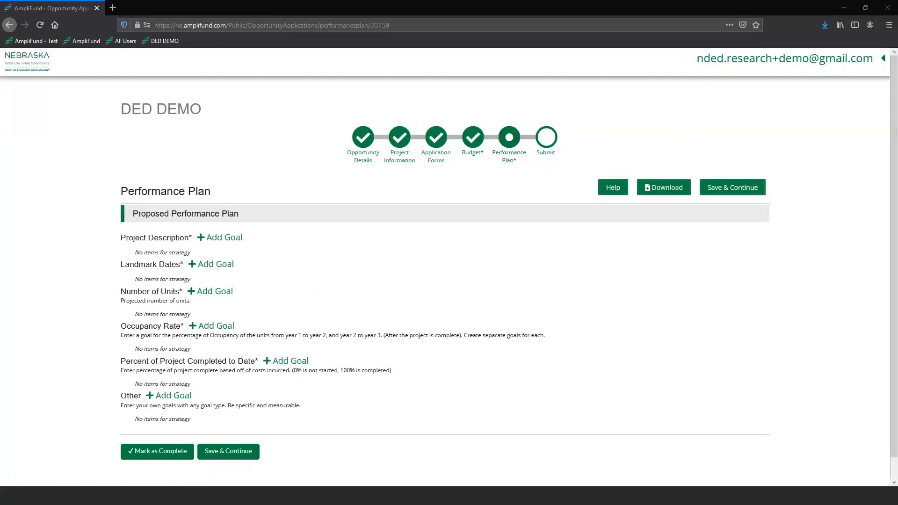
Step: Examine the performance plan's goal categories and their instructions
{"action": "left_click_drag", "start_coordinate": [121, 237], "coordinate": [188, 231]}
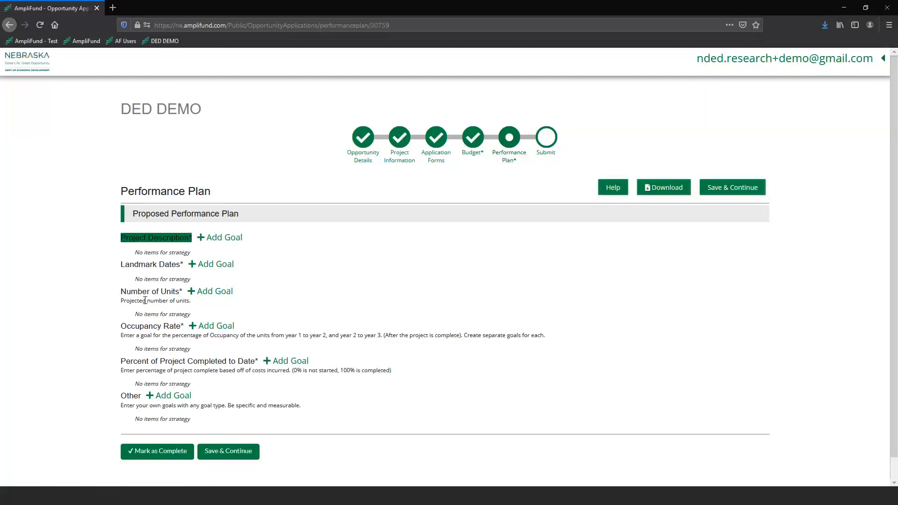
{"action": "triple_click", "coordinate": [148, 299]}
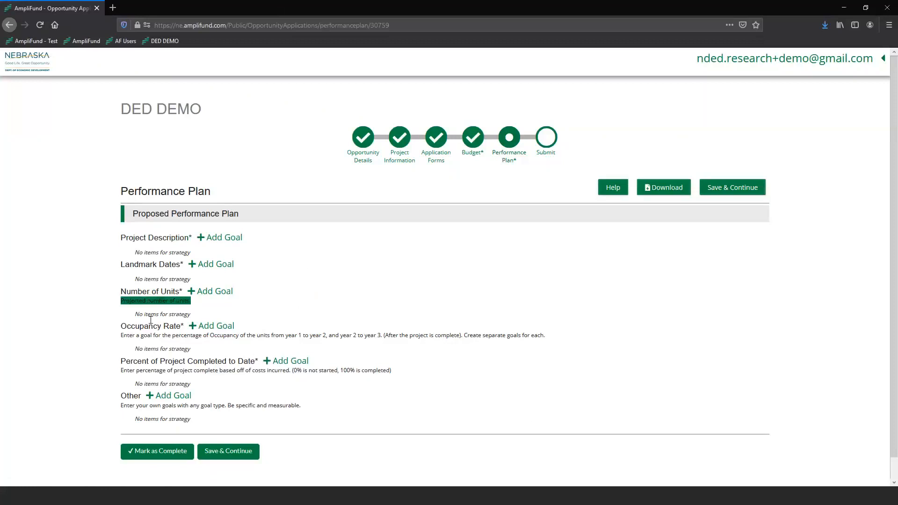
{"action": "left_click", "coordinate": [151, 322]}
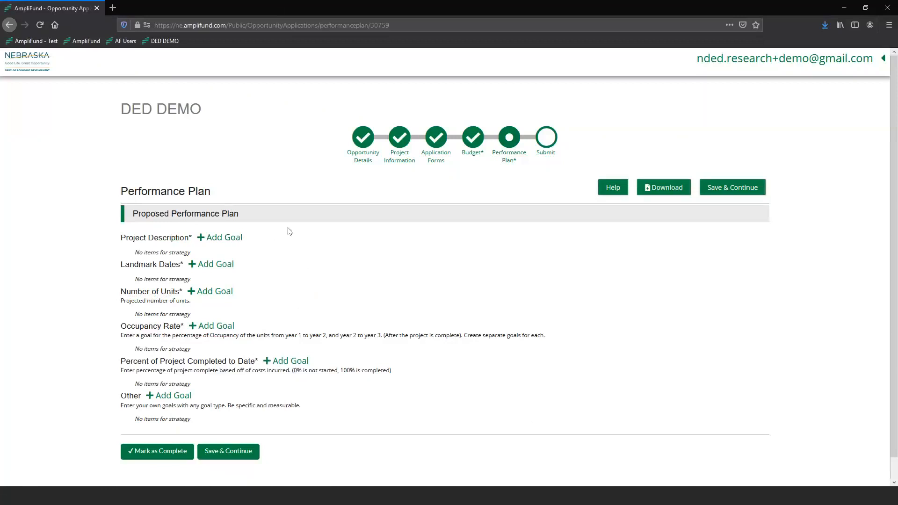
Step: Add a goal under Project Description and name it Project Description
{"action": "left_click", "coordinate": [208, 237]}
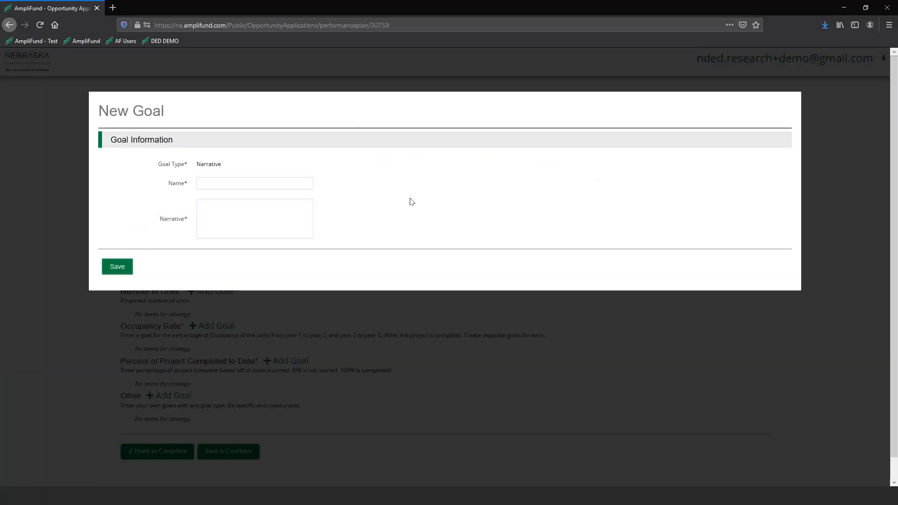
{"action": "type", "text": "Project Description"}
Step: Enter the narrative "New units being created and old units rehab." and save the goal
{"action": "left_click", "coordinate": [242, 203]}
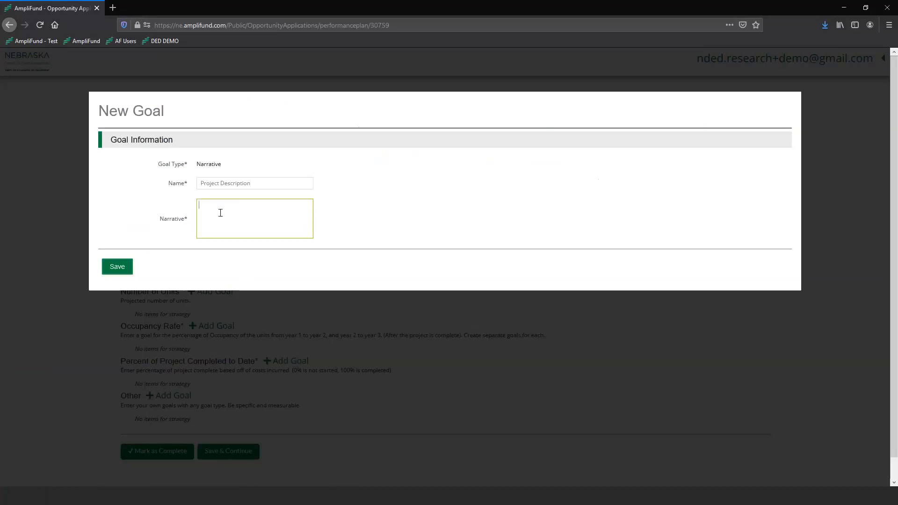
{"action": "type", "text": "New units being created and old units rehab."}
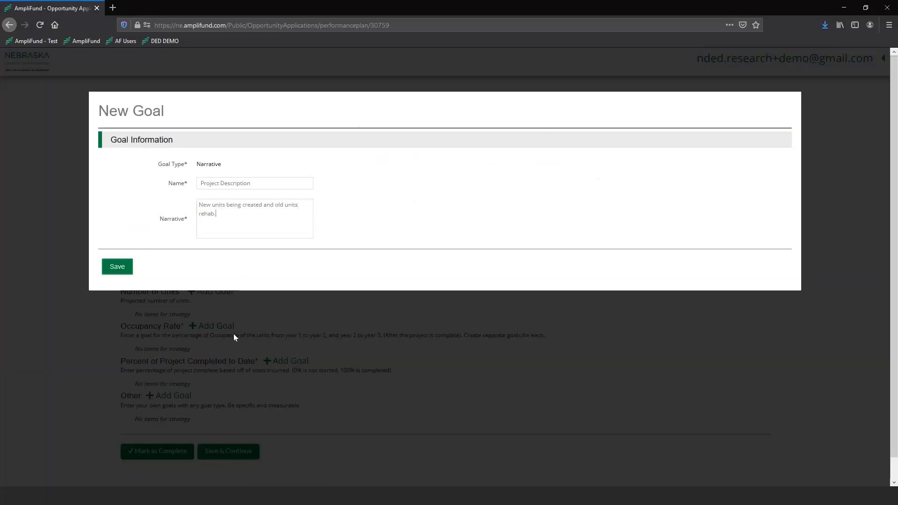
{"action": "left_click", "coordinate": [122, 269]}
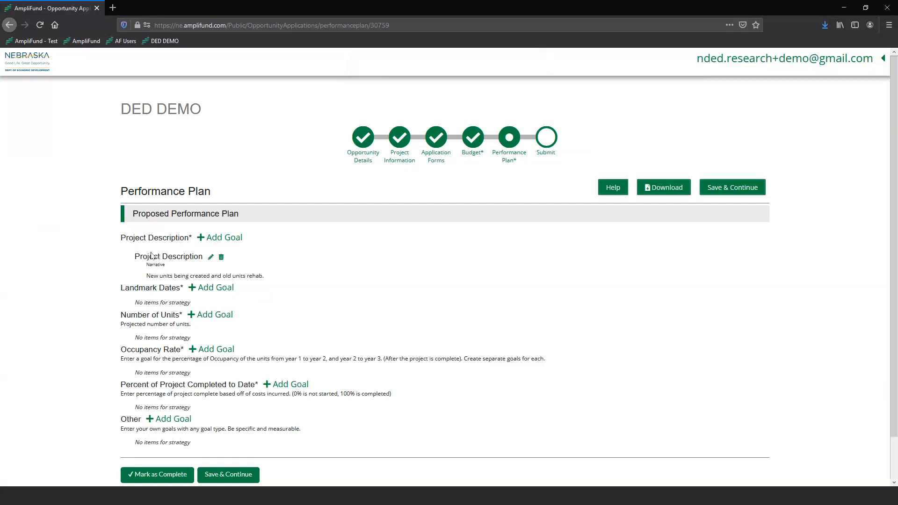
Step: Edit the Project Description narrative to read "5 New units being created and 3 old units rehab."
{"action": "scroll", "coordinate": [137, 235], "scroll_direction": "down", "scroll_amount": 2}
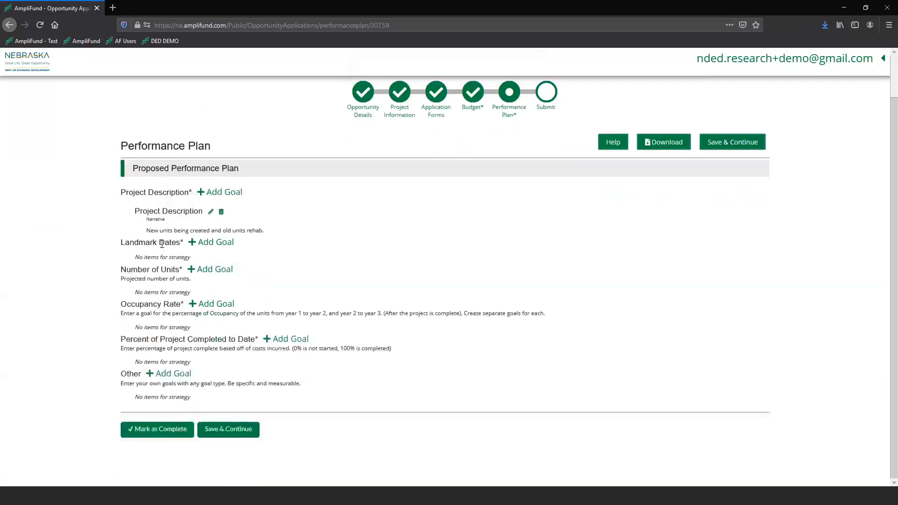
{"action": "left_click", "coordinate": [210, 212]}
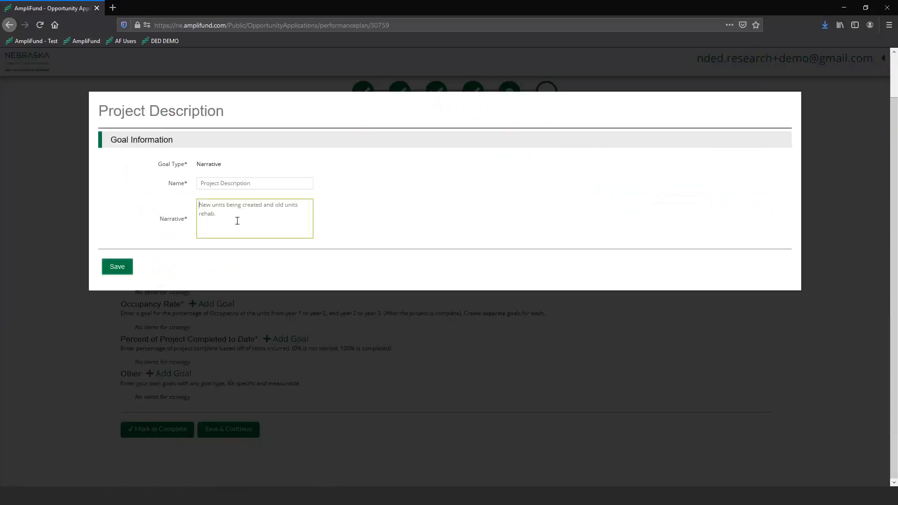
{"action": "type", "text": "5"}
{"action": "left_click", "coordinate": [281, 207]}
{"action": "type", "text": "3"}
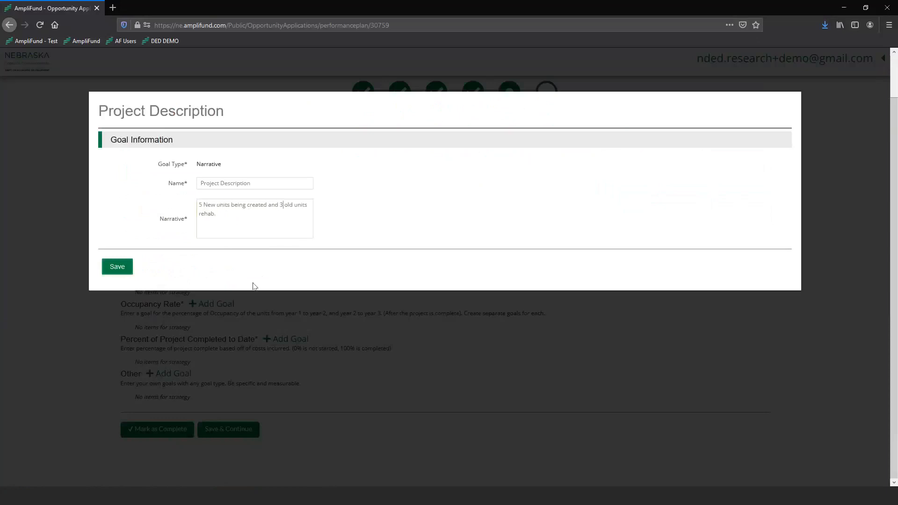
{"action": "left_click", "coordinate": [126, 267]}
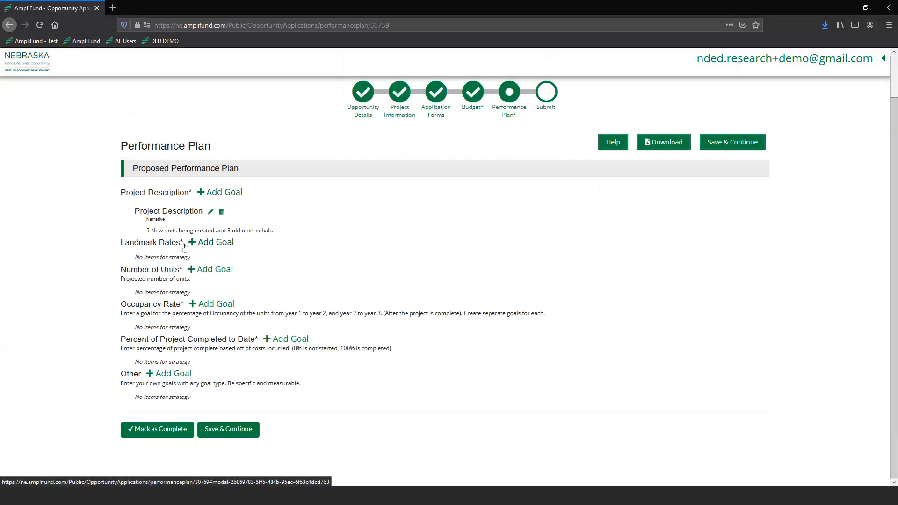
Step: Add a Landmark Dates goal named Rehab Units Complete with the description "Rehab interiors are done."
{"action": "left_click", "coordinate": [209, 245]}
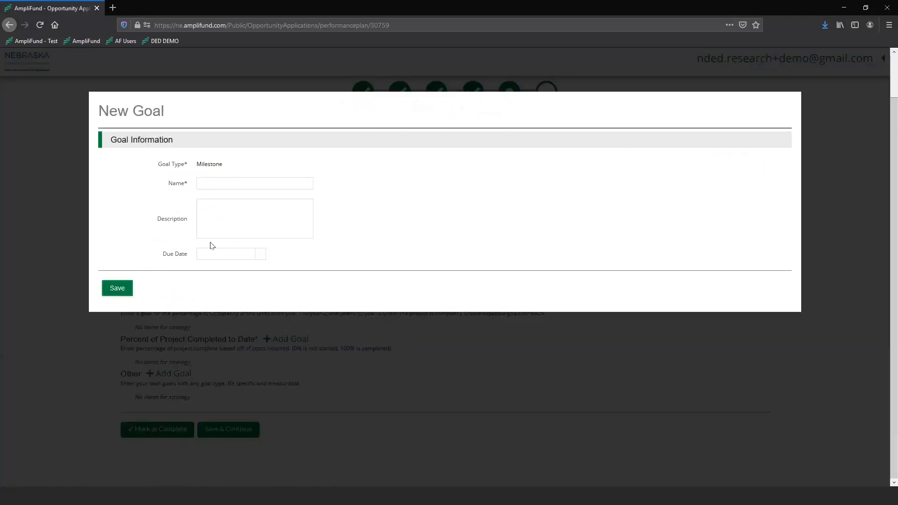
{"action": "left_click", "coordinate": [210, 183]}
{"action": "left_click", "coordinate": [207, 179]}
{"action": "type", "text": "Rehab"}
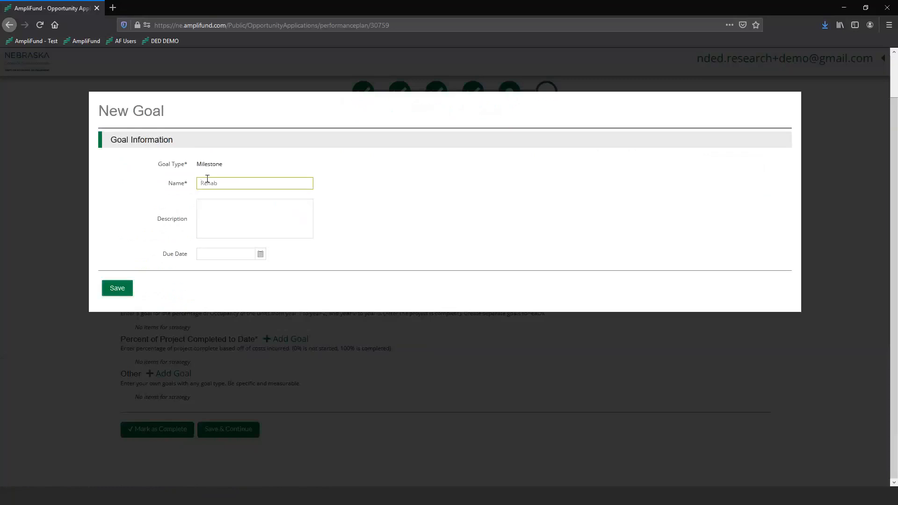
{"action": "type", "text": " Units Complete"}
{"action": "type", "text": "Rehab in"}
{"action": "type", "text": "terior "}
{"action": "type", "text": "s ar"}
{"action": "type", "text": "e done."}
Step: Set the Rehab Units Complete due date to 6/1/2021 and save the goal
{"action": "left_click", "coordinate": [261, 254]}
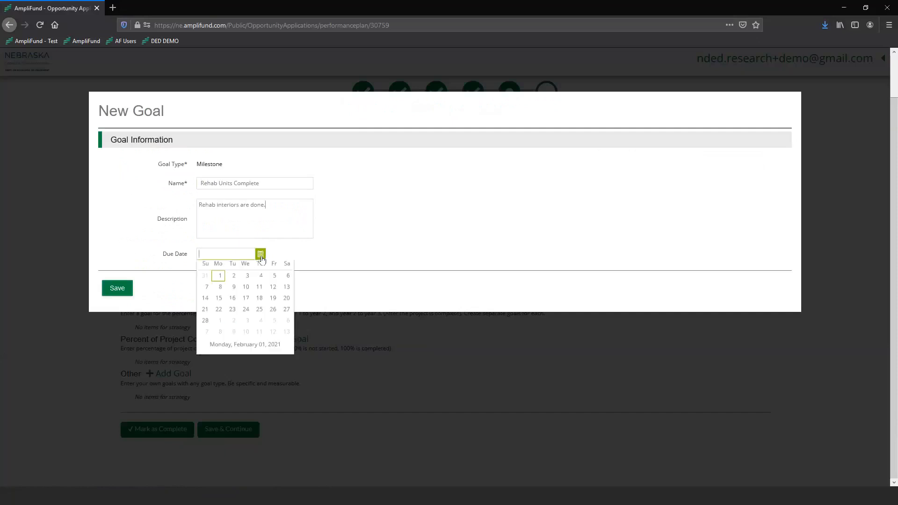
{"action": "left_click", "coordinate": [286, 268]}
{"action": "left_click", "coordinate": [286, 268]}
{"action": "left_click", "coordinate": [286, 268]}
{"action": "left_click", "coordinate": [286, 268]}
{"action": "left_click", "coordinate": [234, 293]}
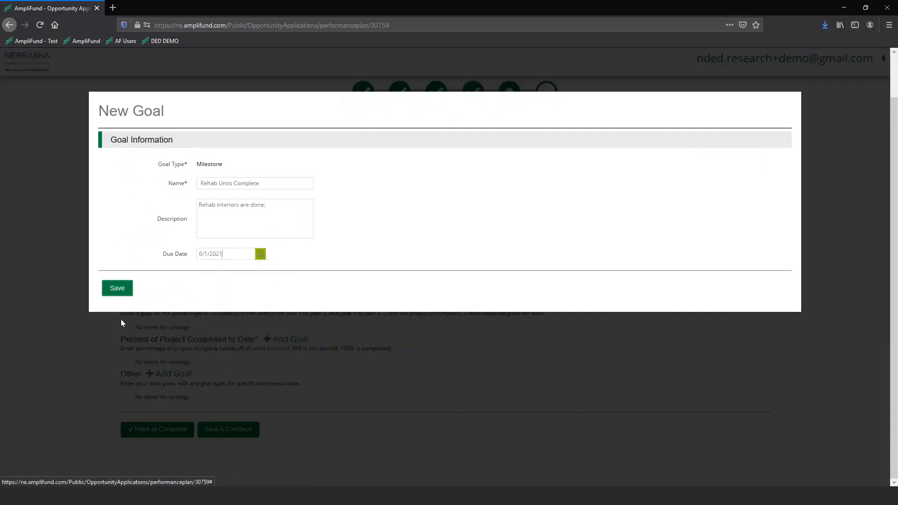
{"action": "left_click", "coordinate": [118, 289]}
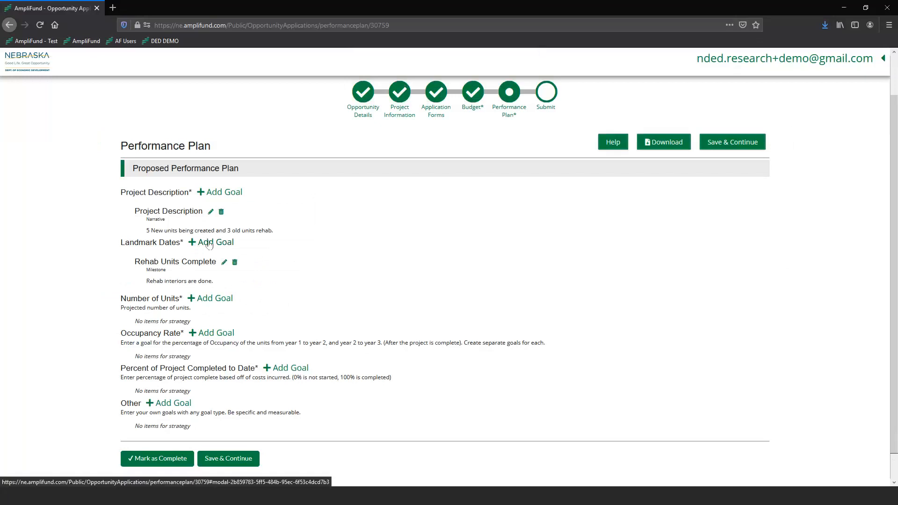
Step: Add another Landmark Dates goal named New Units Complete with the description "Interior and exterior of new units complete."
{"action": "left_click", "coordinate": [209, 243]}
{"action": "type", "text": "N"}
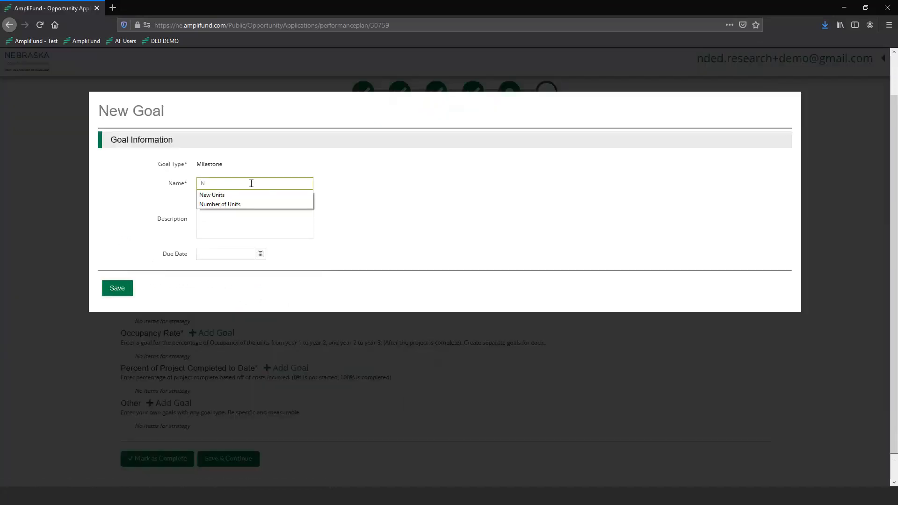
{"action": "type", "text": "ew Units Compl"}
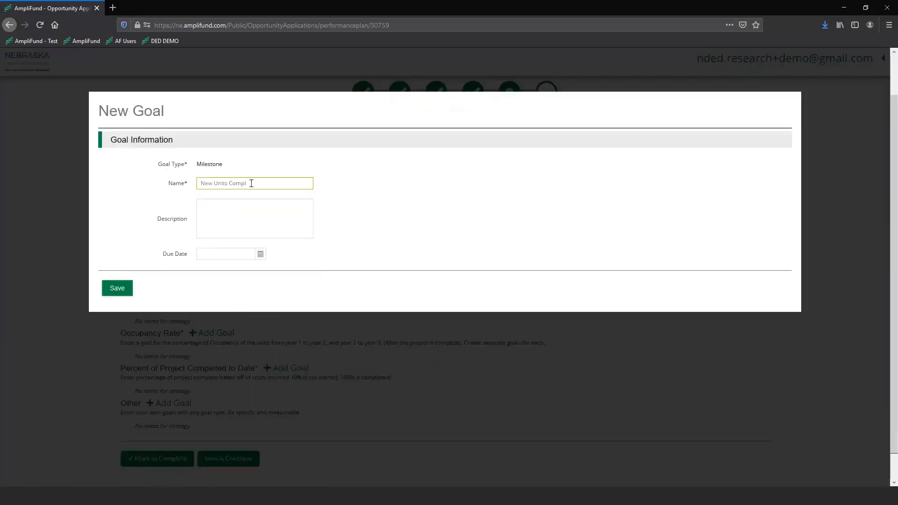
{"action": "type", "text": "eteInterior and exterior of new units complete."}
Step: Set the New Units Complete due date in December 2021 and save the goal
{"action": "left_click", "coordinate": [261, 254]}
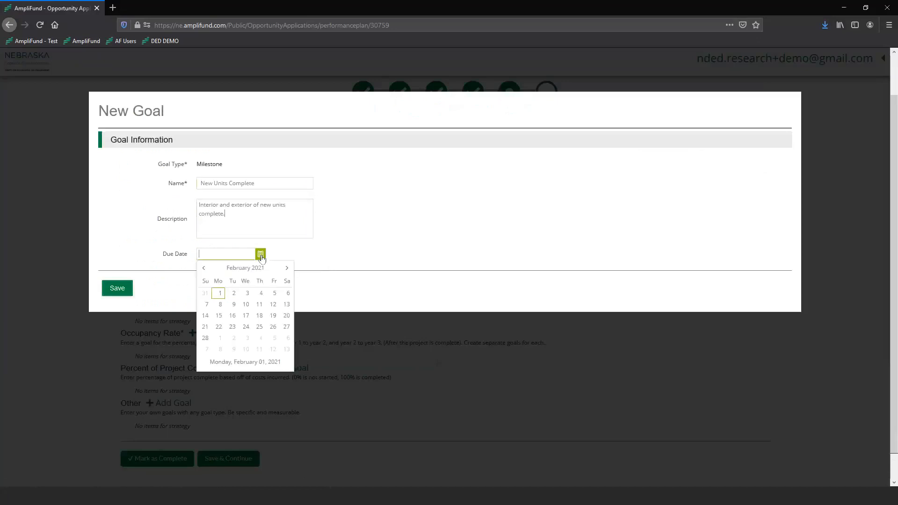
{"action": "left_click", "coordinate": [287, 268]}
{"action": "left_click", "coordinate": [286, 268]}
{"action": "left_click", "coordinate": [287, 269]}
{"action": "left_click", "coordinate": [286, 269]}
{"action": "left_click", "coordinate": [286, 269]}
{"action": "left_click", "coordinate": [287, 269]}
{"action": "left_click", "coordinate": [286, 269]}
{"action": "left_click", "coordinate": [287, 269]}
{"action": "left_click", "coordinate": [286, 268]}
{"action": "left_click", "coordinate": [287, 268]}
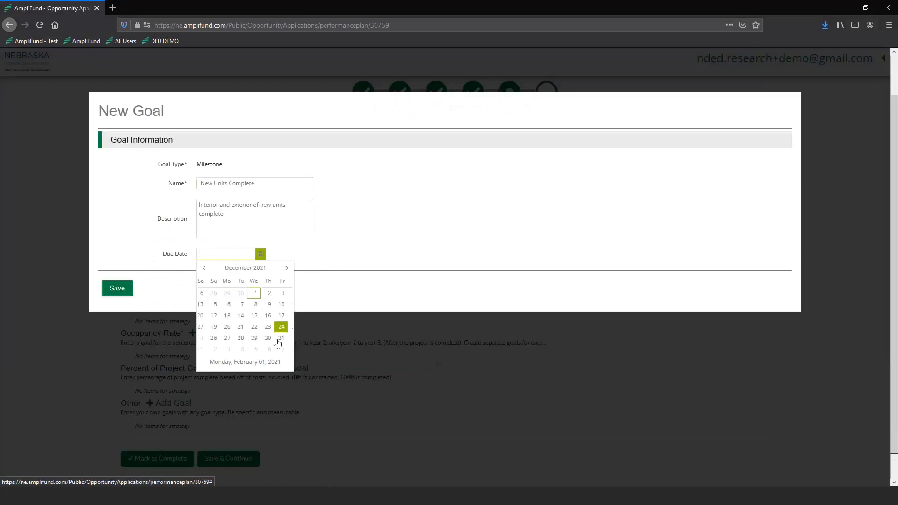
{"action": "left_click", "coordinate": [270, 338]}
{"action": "left_click", "coordinate": [125, 293]}
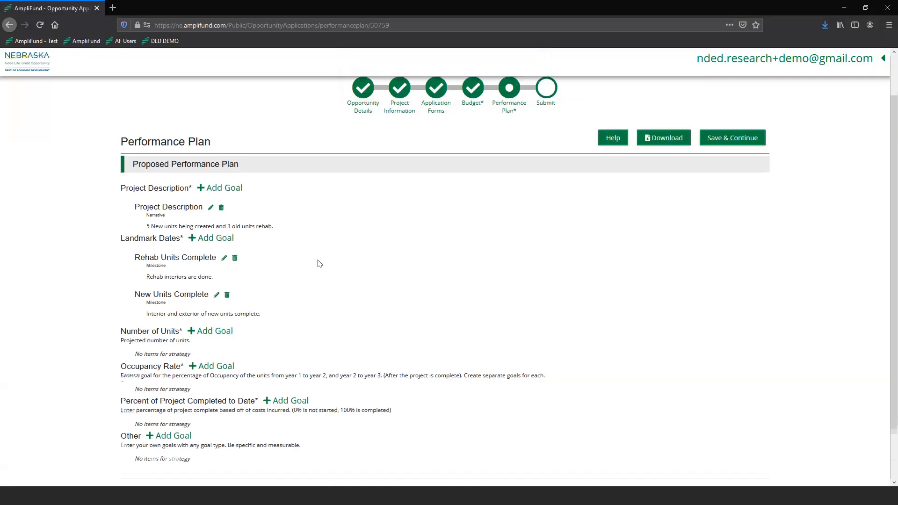
Step: Add a Number of Units goal named Number of Units
{"action": "scroll", "coordinate": [323, 258], "scroll_direction": "down", "scroll_amount": 2}
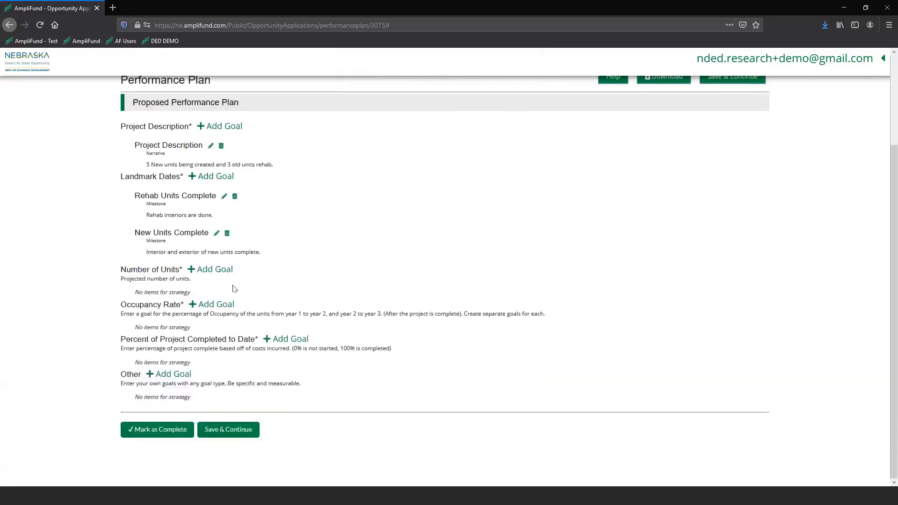
{"action": "left_click", "coordinate": [212, 268]}
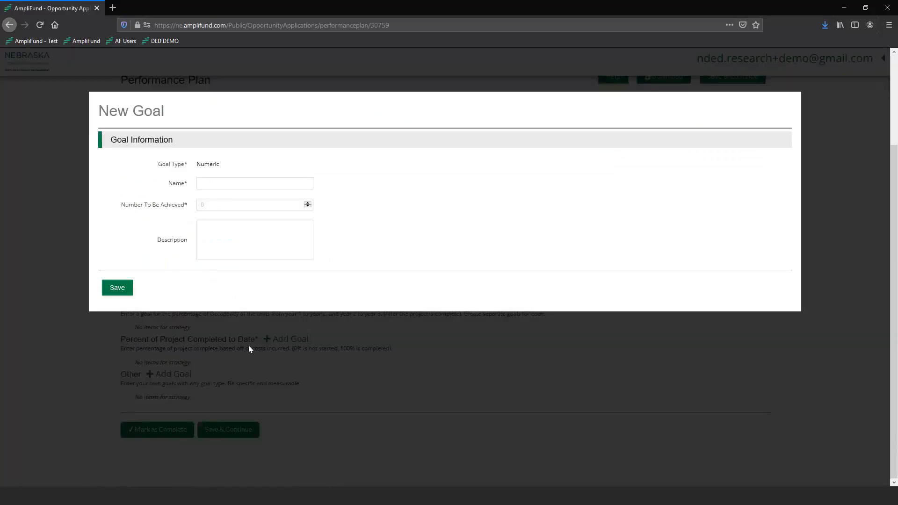
{"action": "left_click", "coordinate": [248, 346]}
{"action": "left_click", "coordinate": [222, 268]}
{"action": "left_click", "coordinate": [217, 183]}
{"action": "type", "text": "Number of Units"}
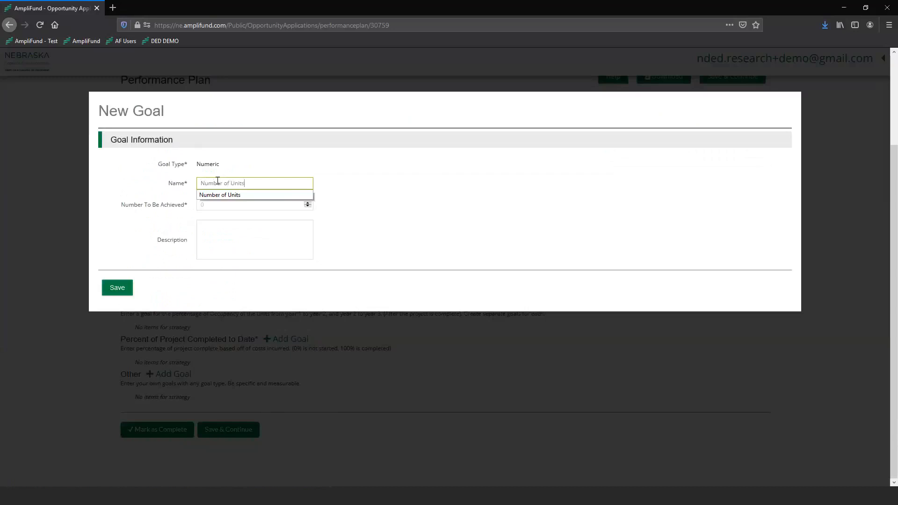
{"action": "left_click", "coordinate": [223, 201]}
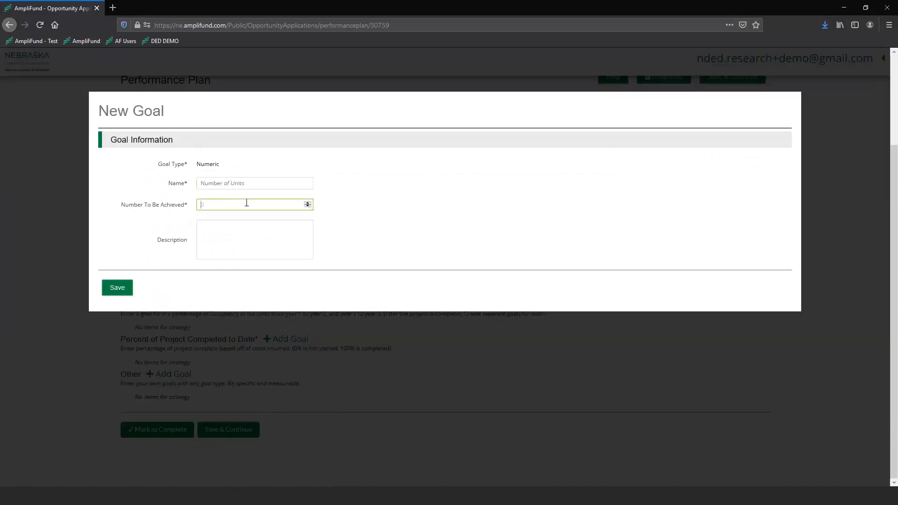
Step: Set the number to be achieved to 8 and save the Number of Units goal
{"action": "type", "text": "8"}
{"action": "left_click", "coordinate": [426, 240]}
{"action": "left_click", "coordinate": [205, 236]}
{"action": "left_click", "coordinate": [180, 179]}
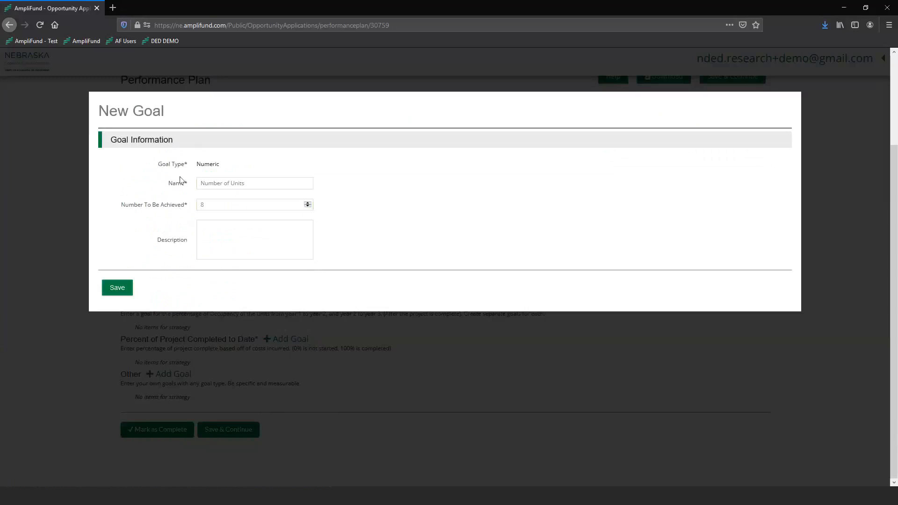
{"action": "left_click", "coordinate": [227, 227]}
{"action": "left_click", "coordinate": [423, 270]}
{"action": "left_click", "coordinate": [115, 287]}
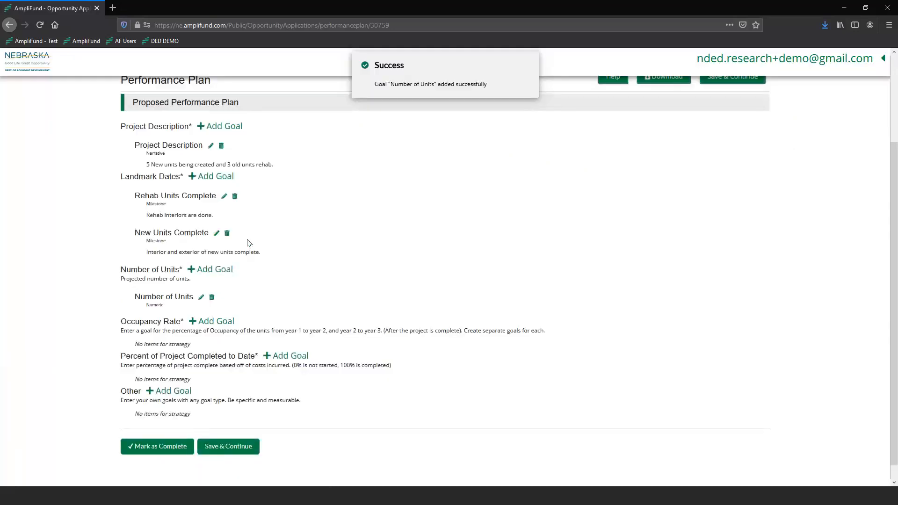
Step: Add an Occupancy Rate goal named End of Year 1
{"action": "left_click", "coordinate": [216, 322]}
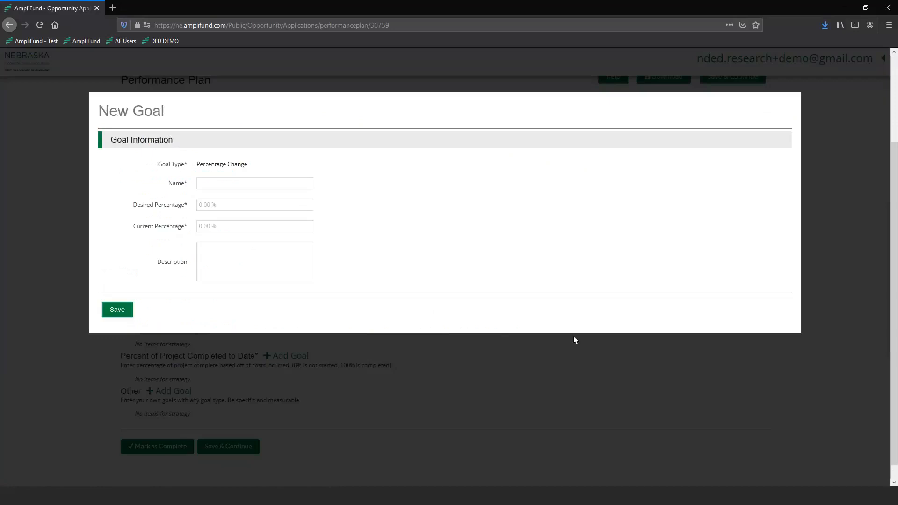
{"action": "left_click", "coordinate": [425, 410]}
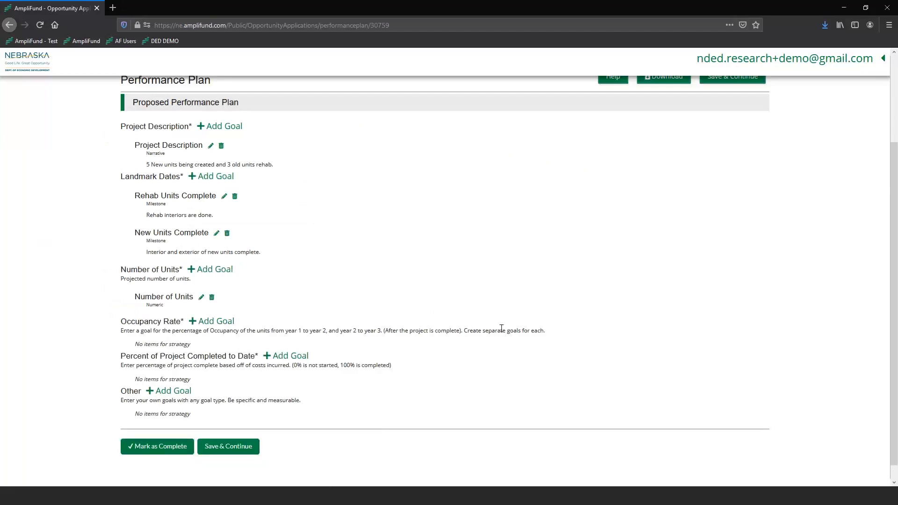
{"action": "left_click", "coordinate": [230, 324]}
{"action": "left_click", "coordinate": [239, 180]}
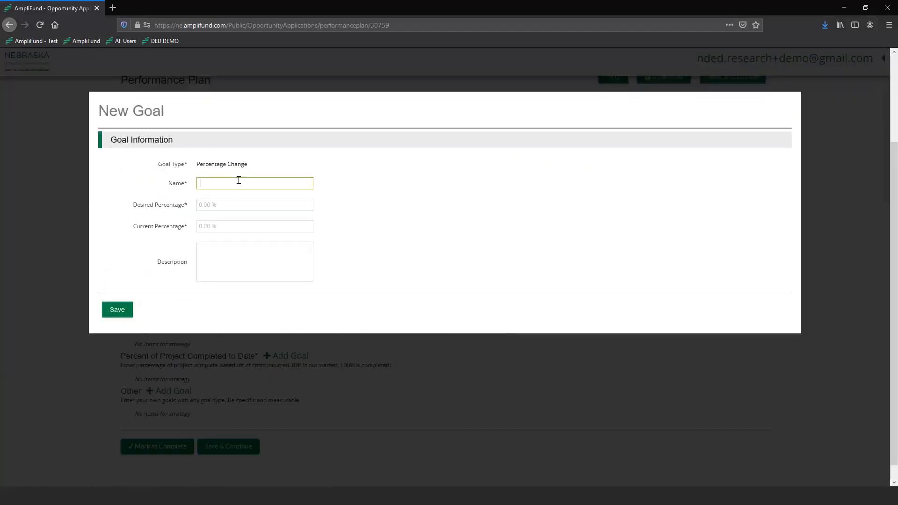
{"action": "type", "text": "Yea"}
{"action": "key", "text": "BackSpace"}
{"action": "key", "text": "BackSpace"}
{"action": "key", "text": "BackSpace"}
{"action": "key", "text": "BackSpace"}
{"action": "type", "text": "End of Year"}
Step: Set the desired percentage to 0% and the current percentage to 40%
{"action": "left_click", "coordinate": [223, 205]}
{"action": "type", "text": "0"}
{"action": "left_click", "coordinate": [271, 225]}
{"action": "left_click", "coordinate": [247, 225]}
{"action": "type", "text": "40"}
Step: Describe the occupancy goal as "Rehab units done and rented." and save it
{"action": "left_click", "coordinate": [251, 270]}
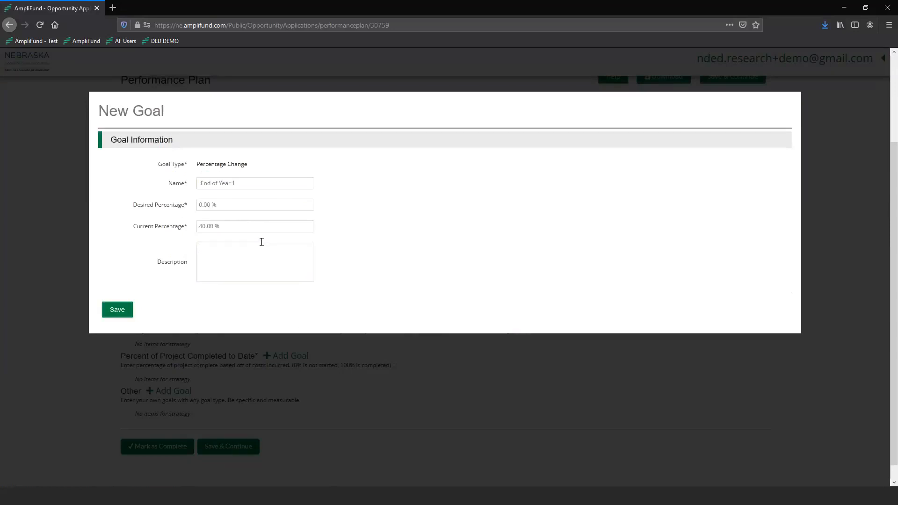
{"action": "type", "text": "Reh"}
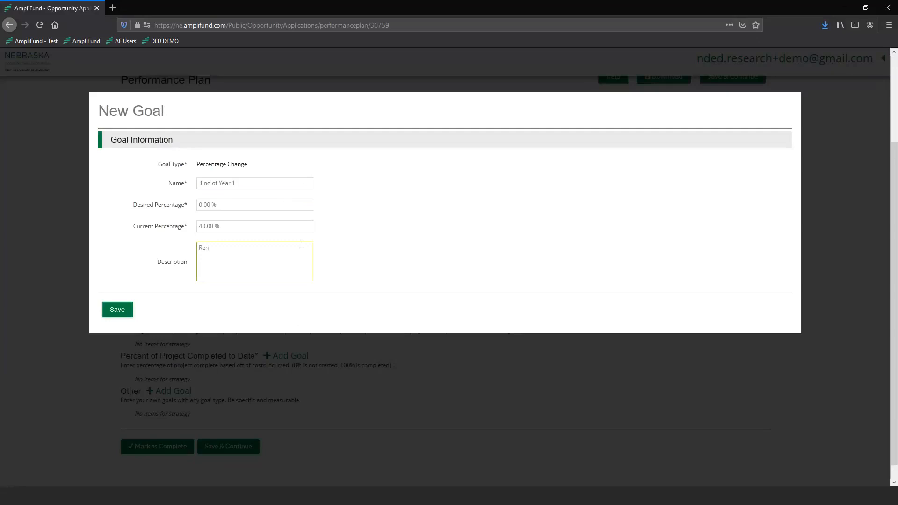
{"action": "type", "text": "ab units done and rented."}
{"action": "left_click", "coordinate": [105, 310]}
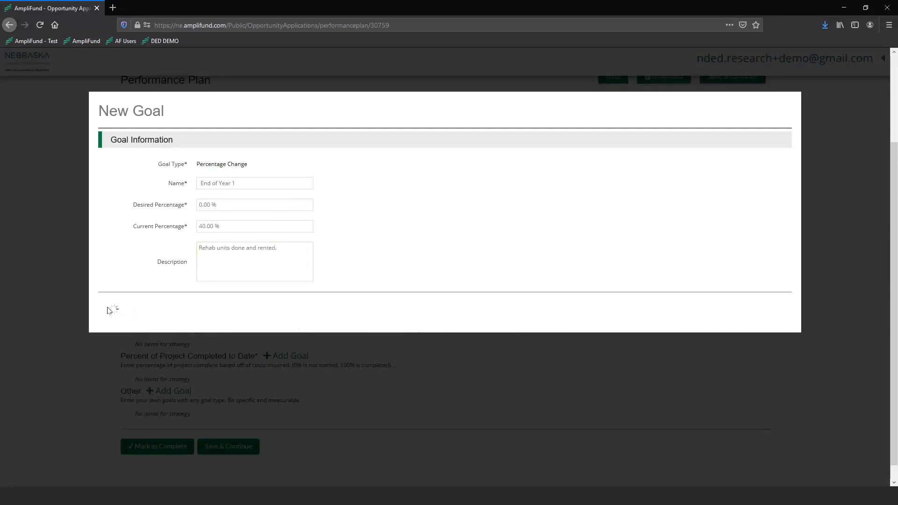
Step: Rename the End of Year 1 occupancy goal to End of Year 2
{"action": "scroll", "coordinate": [142, 268], "scroll_direction": "down", "scroll_amount": 2}
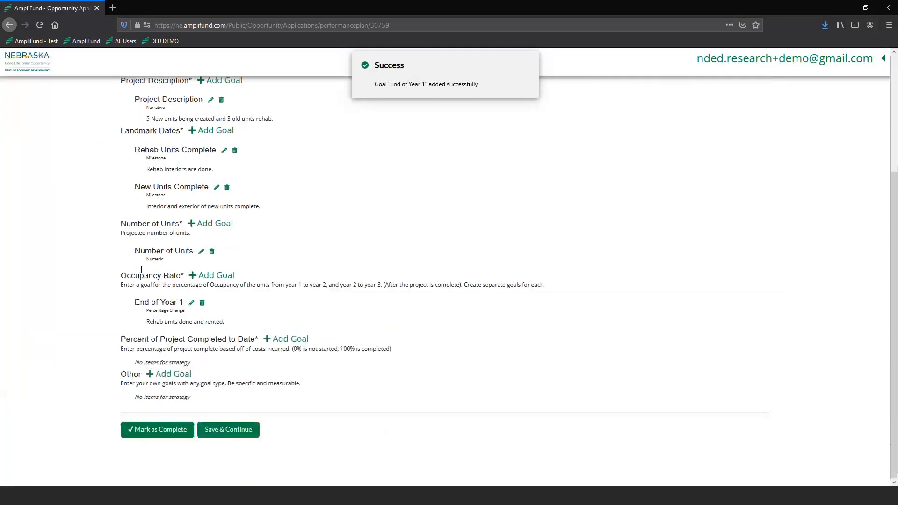
{"action": "left_click", "coordinate": [191, 303]}
{"action": "left_click", "coordinate": [239, 182]}
{"action": "key", "text": "BackSpace"}
{"action": "type", "text": "2"}
{"action": "left_click", "coordinate": [121, 309]}
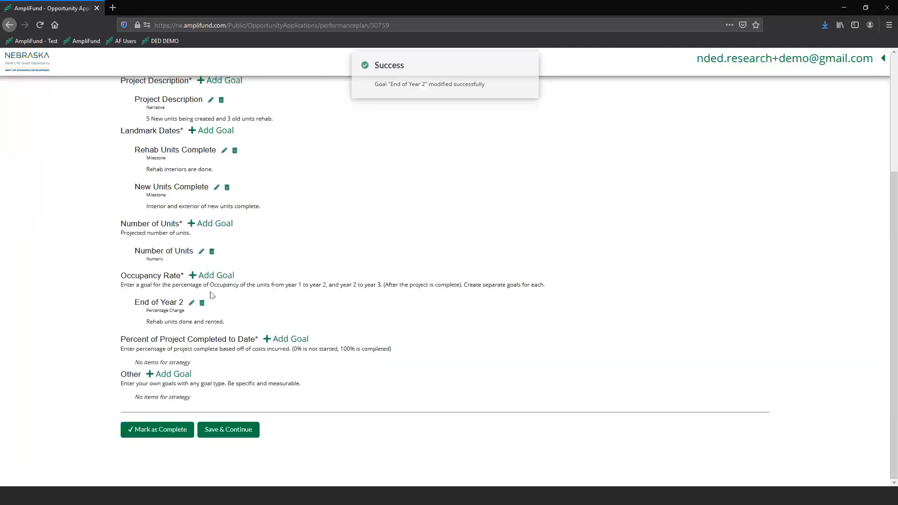
Step: Add another Occupancy Rate goal named End of Year 3 with a desired percentage of 100% and a current percentage of 40%
{"action": "left_click", "coordinate": [219, 275]}
{"action": "left_click", "coordinate": [228, 183]}
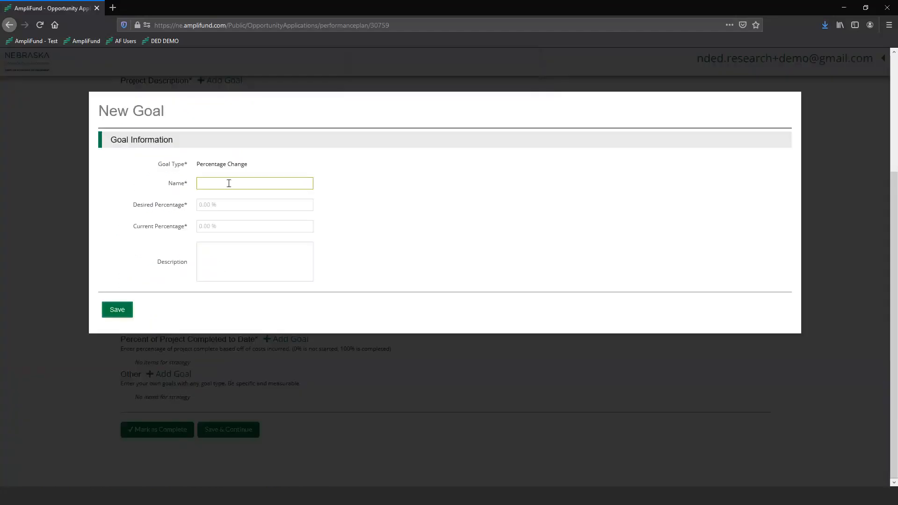
{"action": "type", "text": "End of Year 3"}
{"action": "left_click", "coordinate": [213, 226]}
{"action": "type", "text": ".4"}
{"action": "left_click", "coordinate": [239, 198]}
{"action": "type", "text": "1"}
Step: Describe the End of Year 3 goal as "New Units rented out" and save it
{"action": "left_click", "coordinate": [222, 249]}
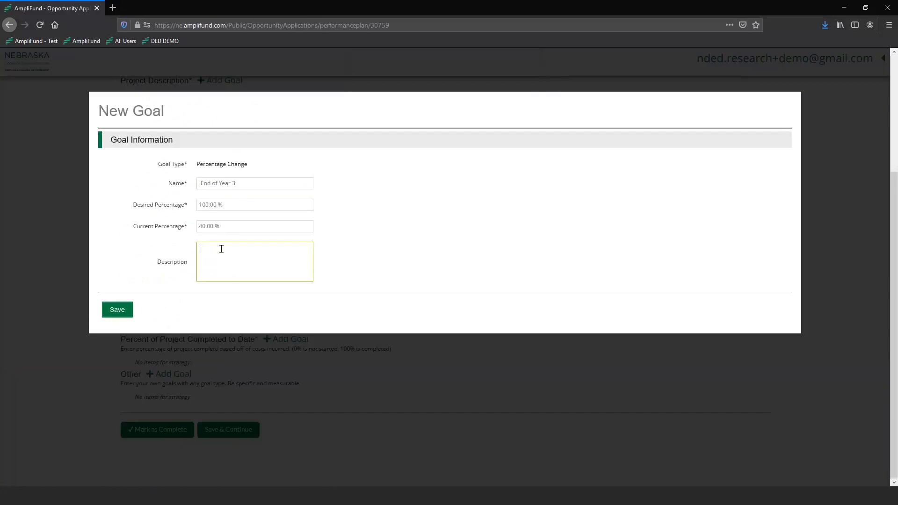
{"action": "type", "text": "New Units rented out"}
{"action": "left_click", "coordinate": [117, 309]}
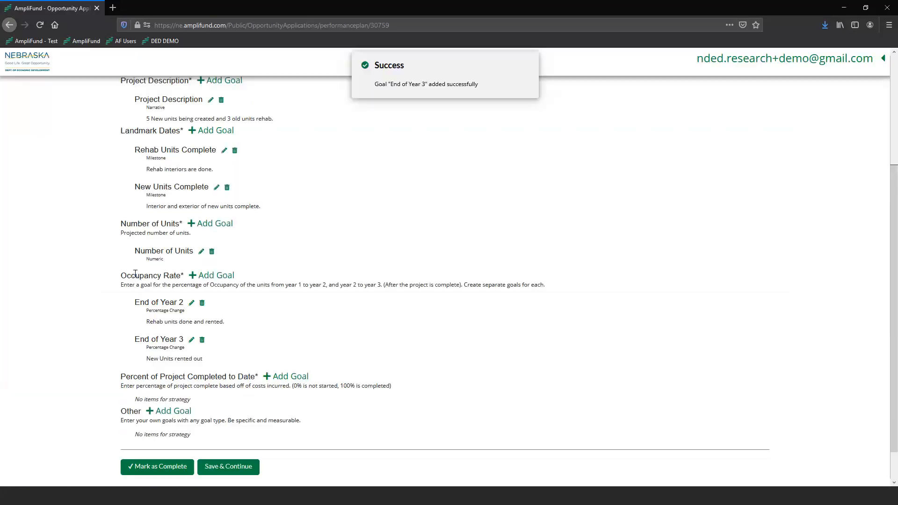
Step: Add a Percent of Project Completed to Date goal named Construction Complete
{"action": "scroll", "coordinate": [274, 262], "scroll_direction": "down", "scroll_amount": 1}
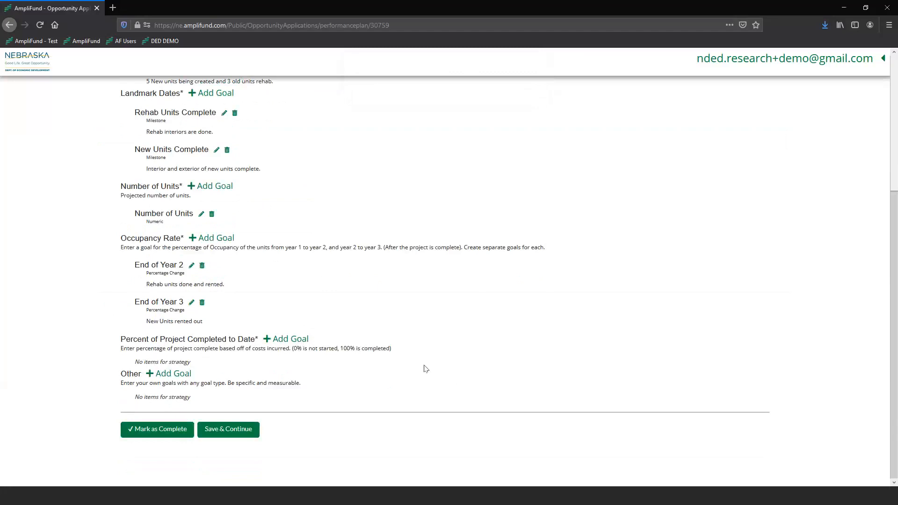
{"action": "left_click", "coordinate": [280, 342]}
{"action": "left_click", "coordinate": [262, 182]}
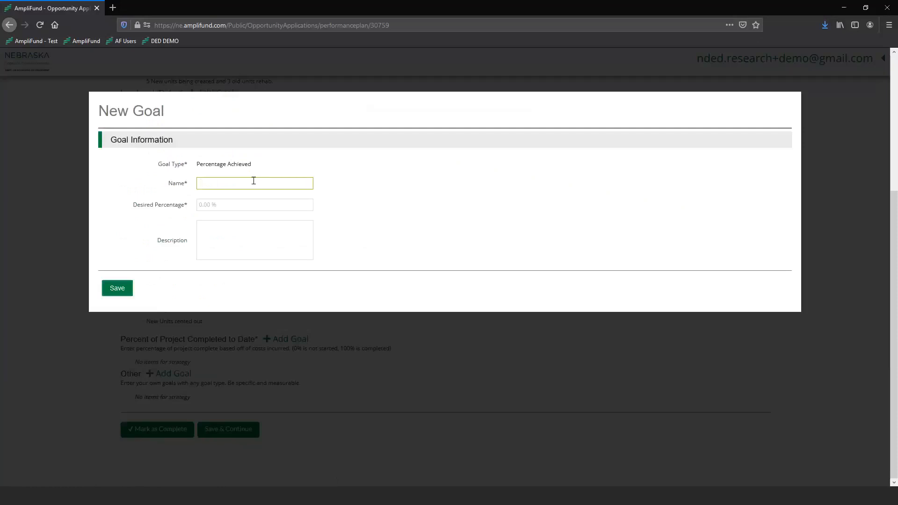
{"action": "type", "text": "Construction Complete"}
Step: Set the Construction Complete goal's desired percentage to 25% and save it
{"action": "left_click", "coordinate": [254, 233]}
{"action": "left_click", "coordinate": [235, 204]}
{"action": "type", "text": ".25"}
{"action": "left_click", "coordinate": [411, 243]}
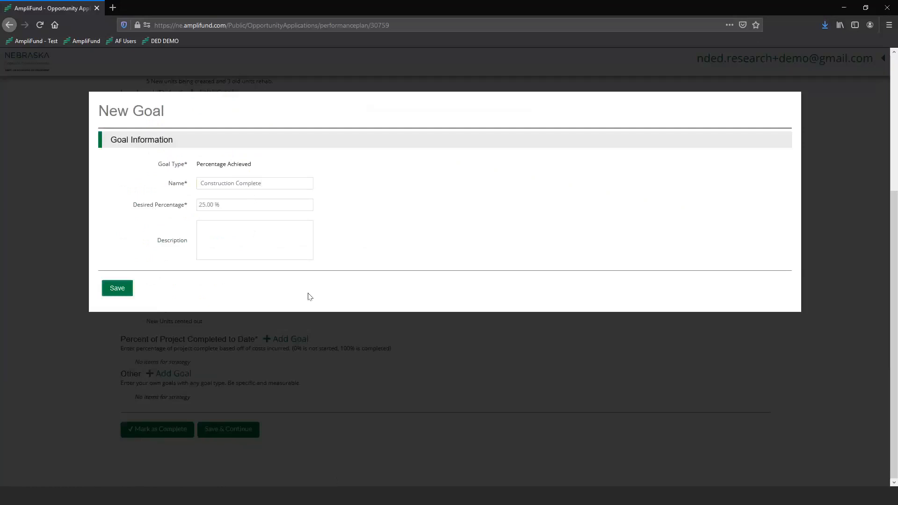
{"action": "left_click", "coordinate": [121, 291]}
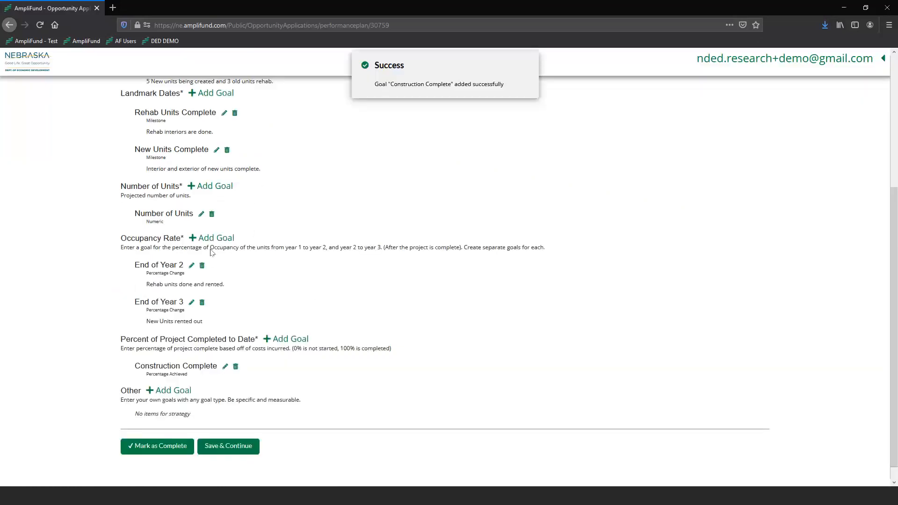
{"action": "left_click", "coordinate": [165, 392]}
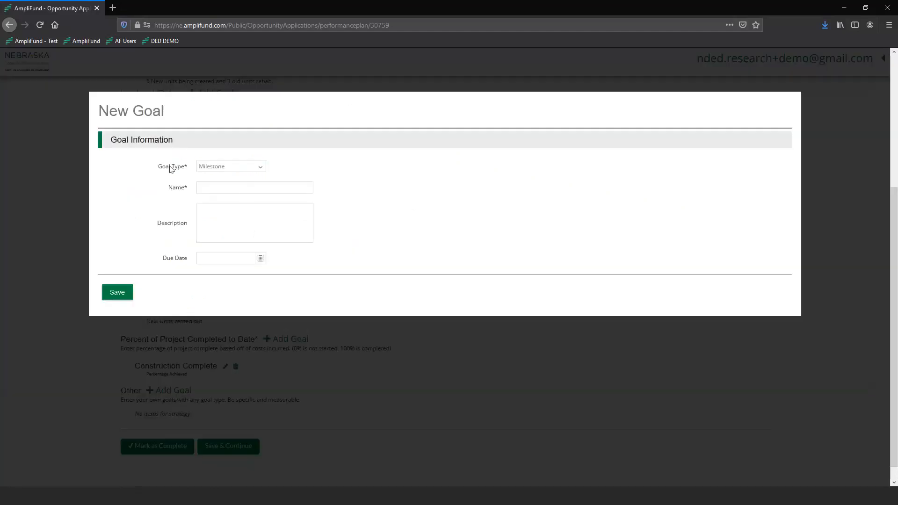
{"action": "left_click", "coordinate": [254, 168]}
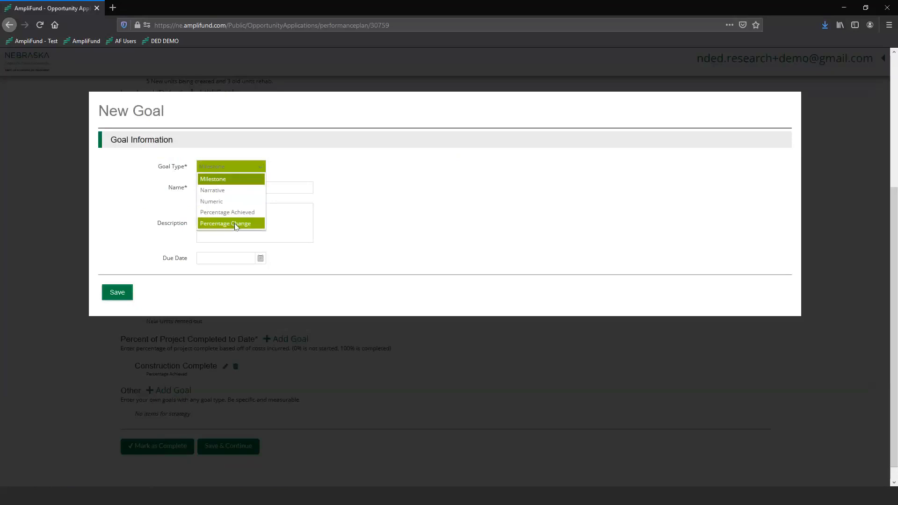
{"action": "left_click", "coordinate": [218, 201]}
{"action": "left_click", "coordinate": [223, 168]}
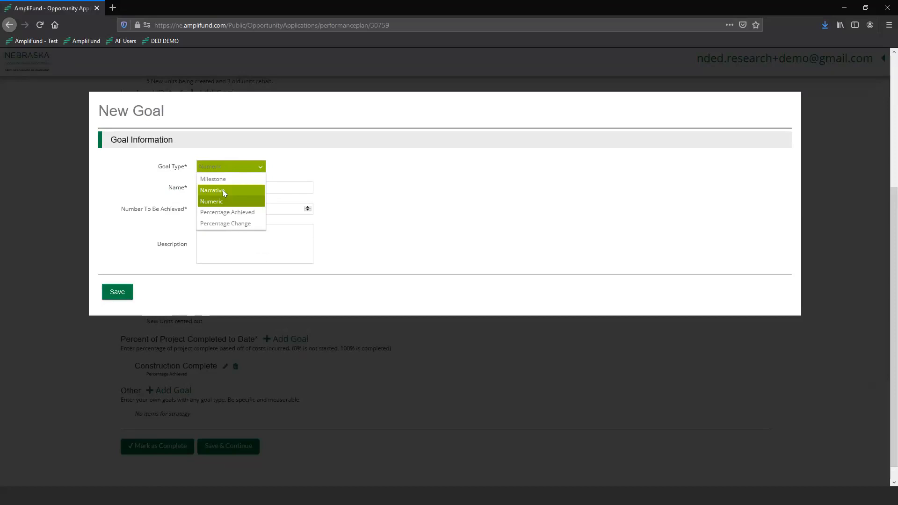
{"action": "left_click", "coordinate": [222, 189]}
{"action": "left_click", "coordinate": [225, 168]}
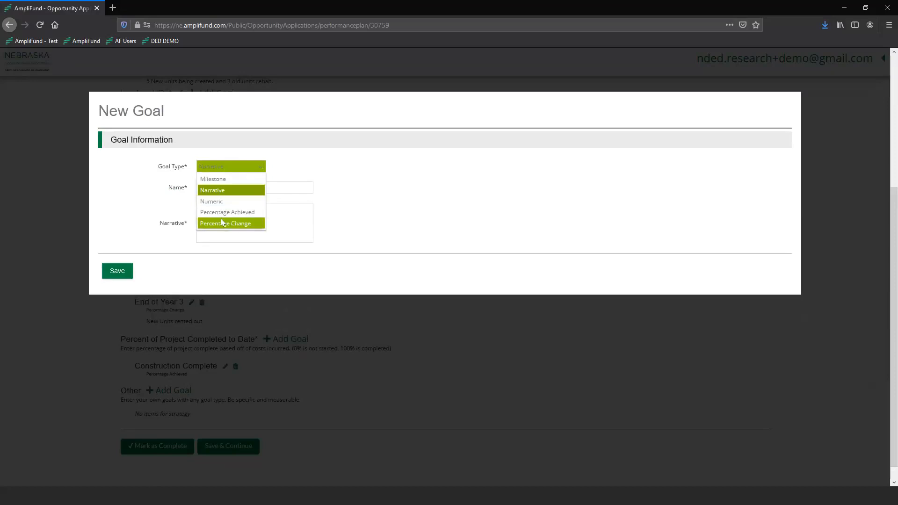
{"action": "left_click", "coordinate": [223, 221]}
{"action": "left_click", "coordinate": [336, 381]}
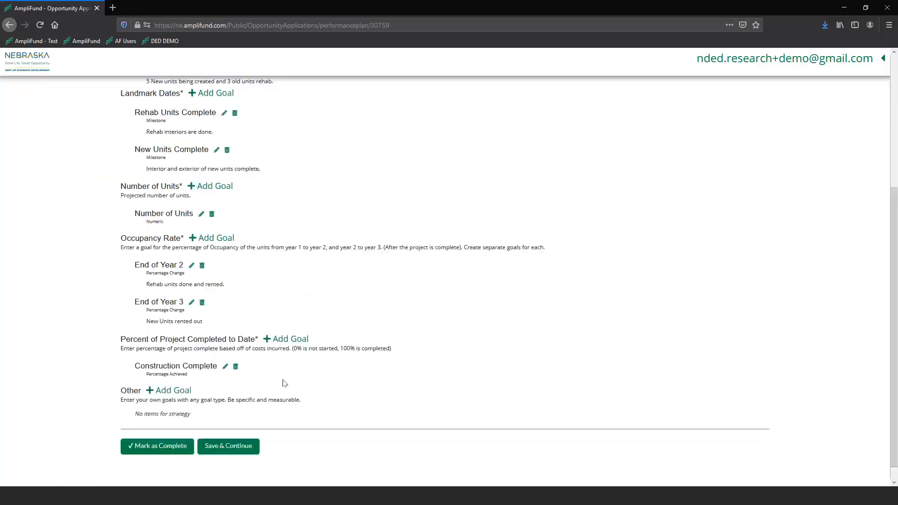
Step: Move through the application timeline from the Budget section back to the Performance Plan
{"action": "scroll", "coordinate": [327, 336], "scroll_direction": "up", "scroll_amount": 1}
{"action": "scroll", "coordinate": [499, 216], "scroll_direction": "up", "scroll_amount": 4}
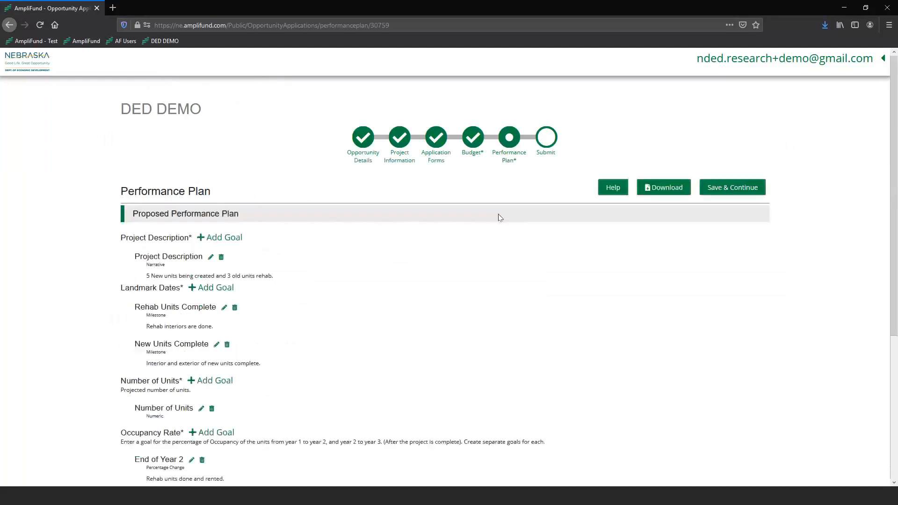
{"action": "scroll", "coordinate": [496, 192], "scroll_direction": "down", "scroll_amount": 4}
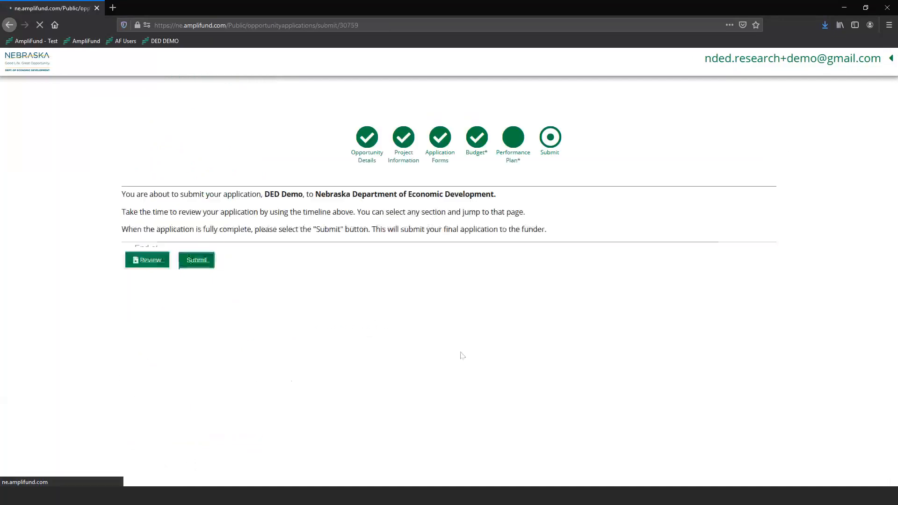
{"action": "left_click", "coordinate": [471, 152]}
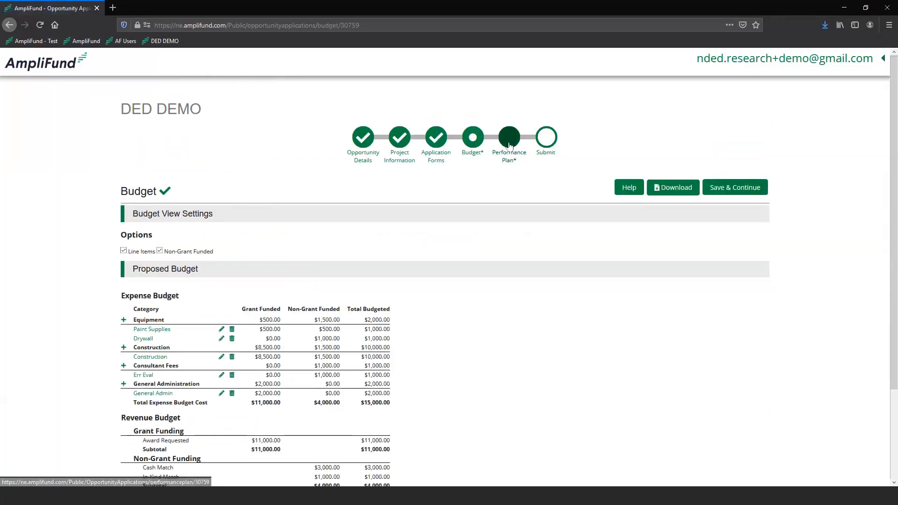
{"action": "left_click", "coordinate": [509, 149]}
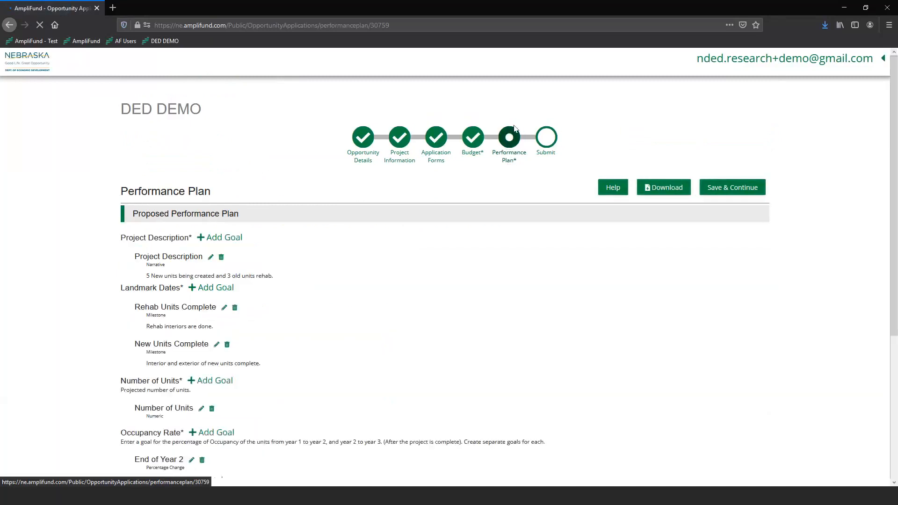
Step: Mark the Performance Plan as complete and return to the Budget section
{"action": "scroll", "coordinate": [379, 181], "scroll_direction": "down", "scroll_amount": 5}
{"action": "left_click", "coordinate": [154, 431]}
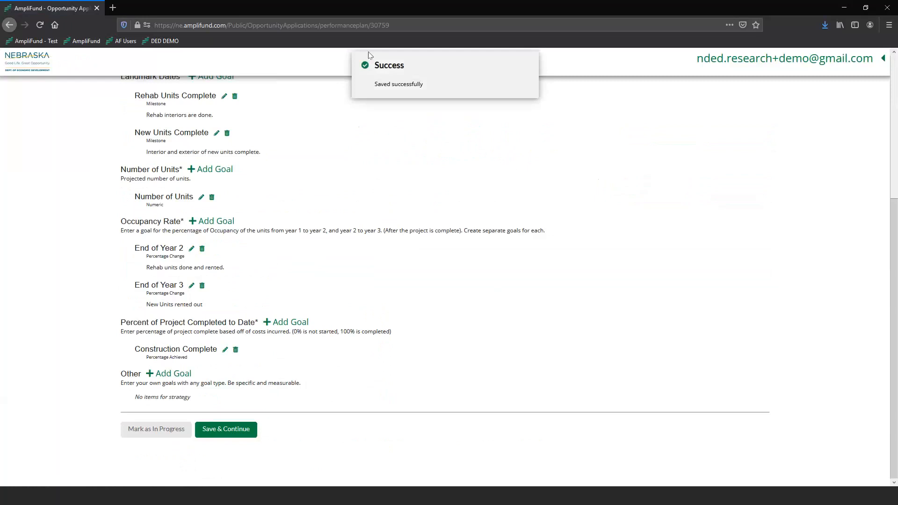
{"action": "scroll", "coordinate": [432, 233], "scroll_direction": "up", "scroll_amount": 5}
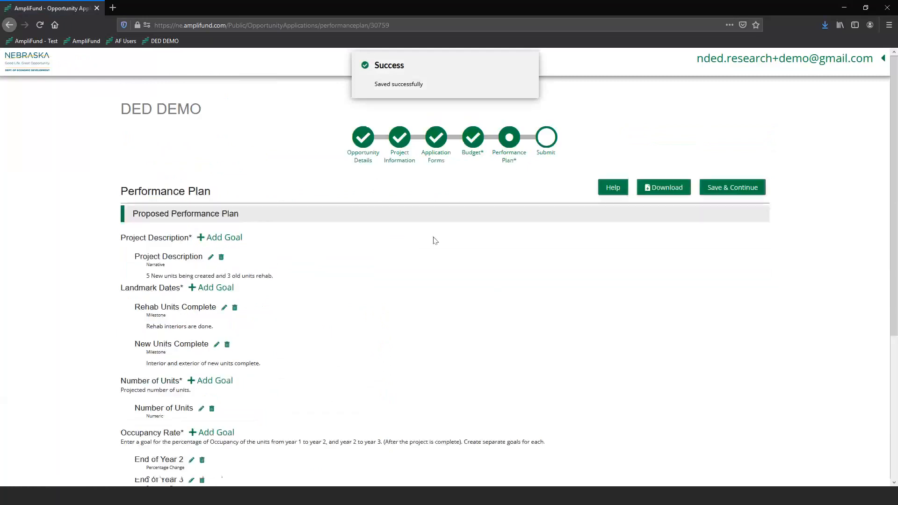
{"action": "left_click", "coordinate": [470, 146]}
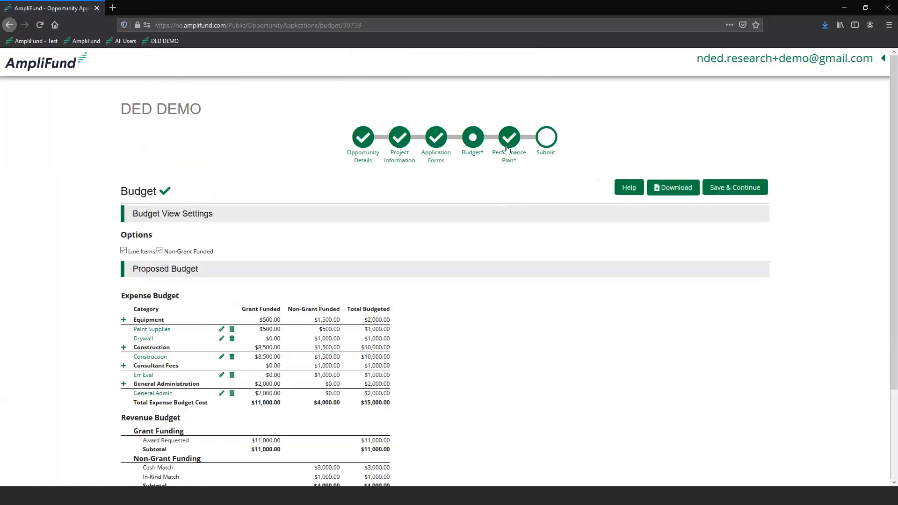